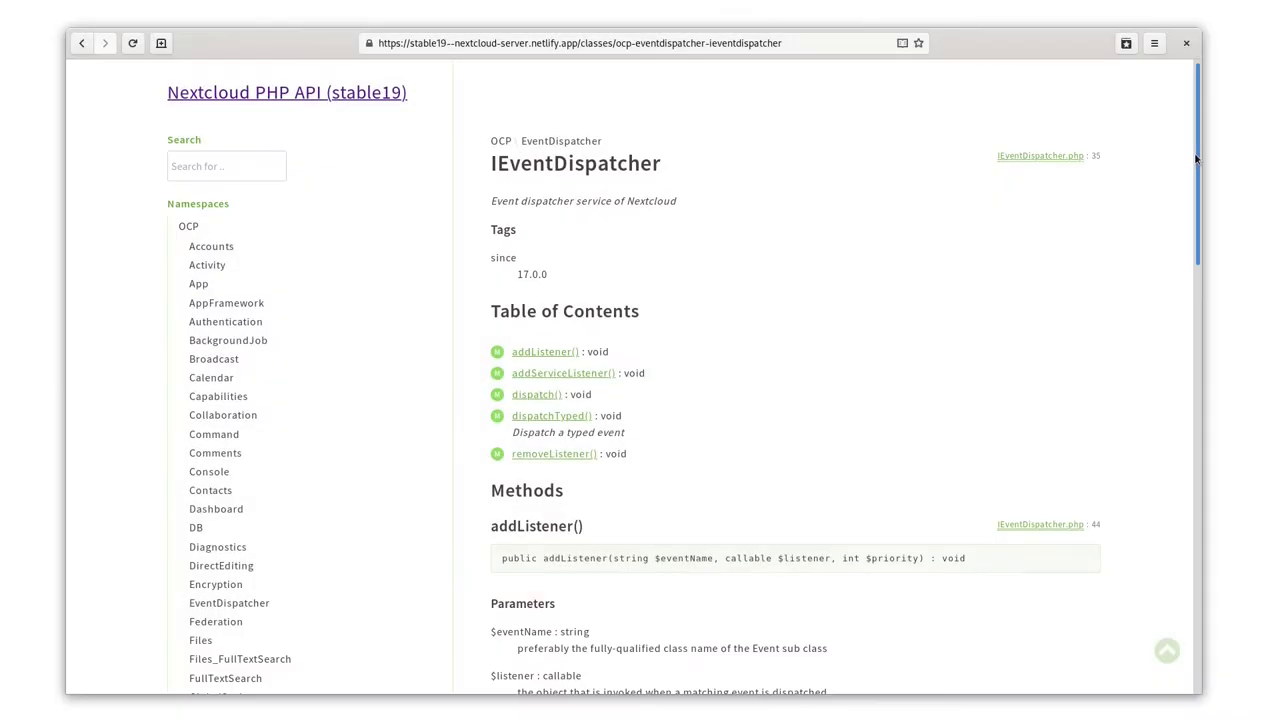
pyautogui.scroll(-1, 1203, 203)
pyautogui.scroll(-1, 1203, 203)
pyautogui.moveTo(1203, 203); pyautogui.dragTo(1230, 495)
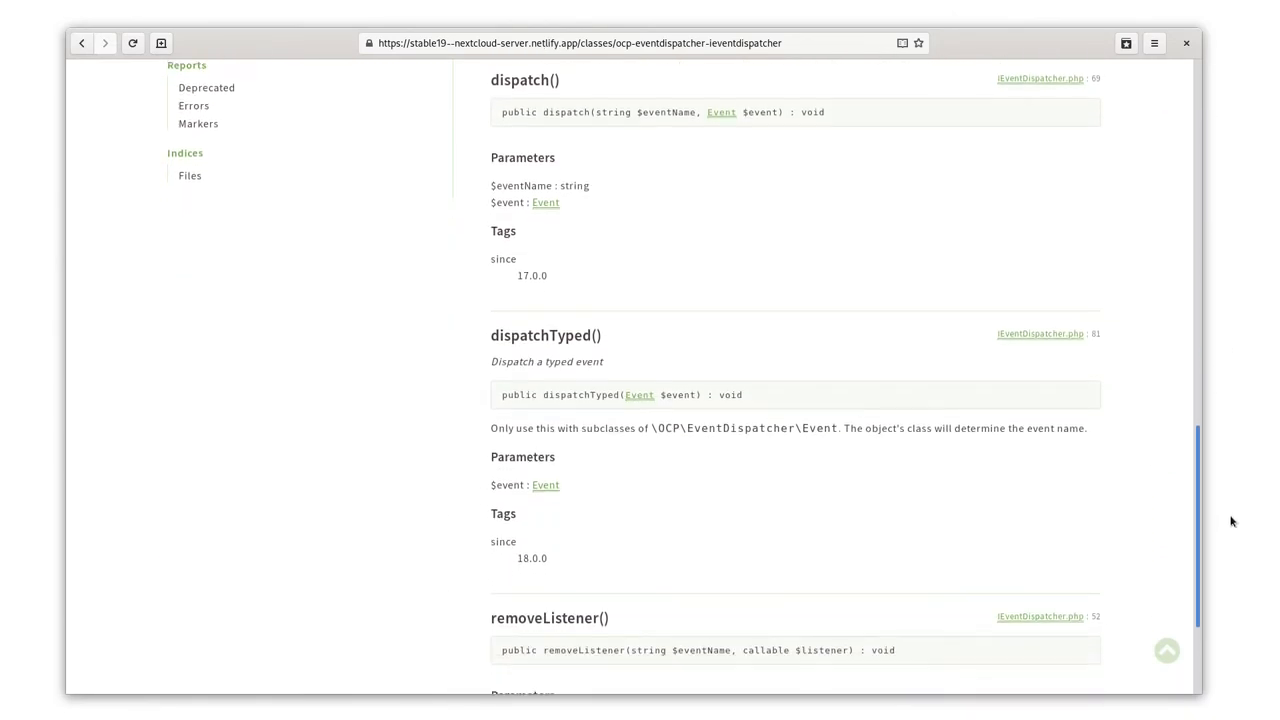
pyautogui.moveTo(1230, 495); pyautogui.dragTo(1231, 551)
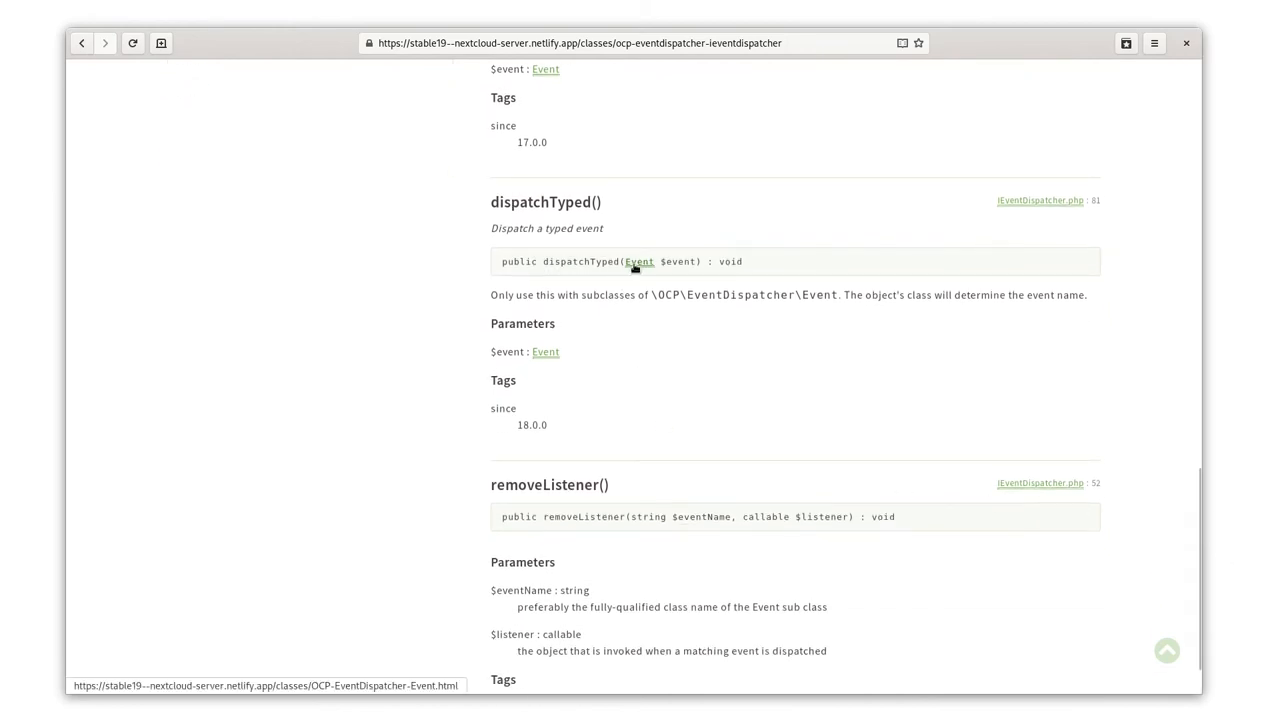
# Follow the Event link in the dispatchTyped() signature to the Event class reference.
pyautogui.click(632, 264)
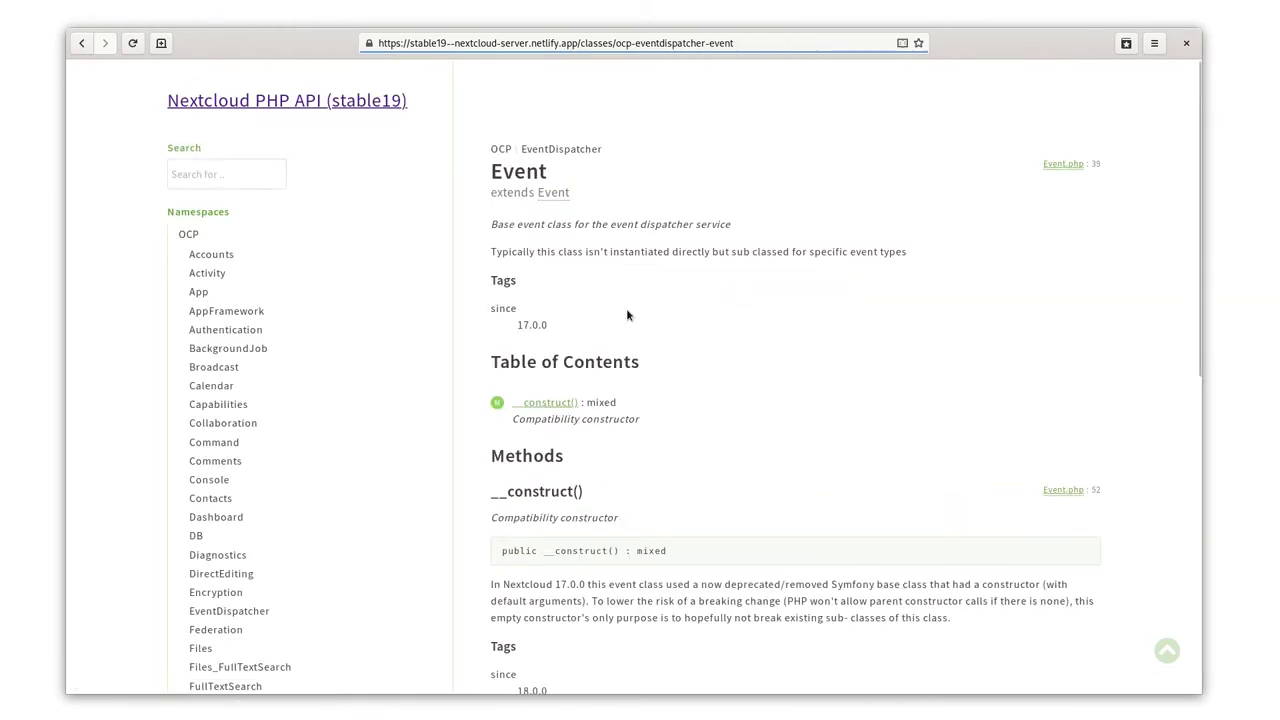
pyautogui.scroll(-3, 630, 330)
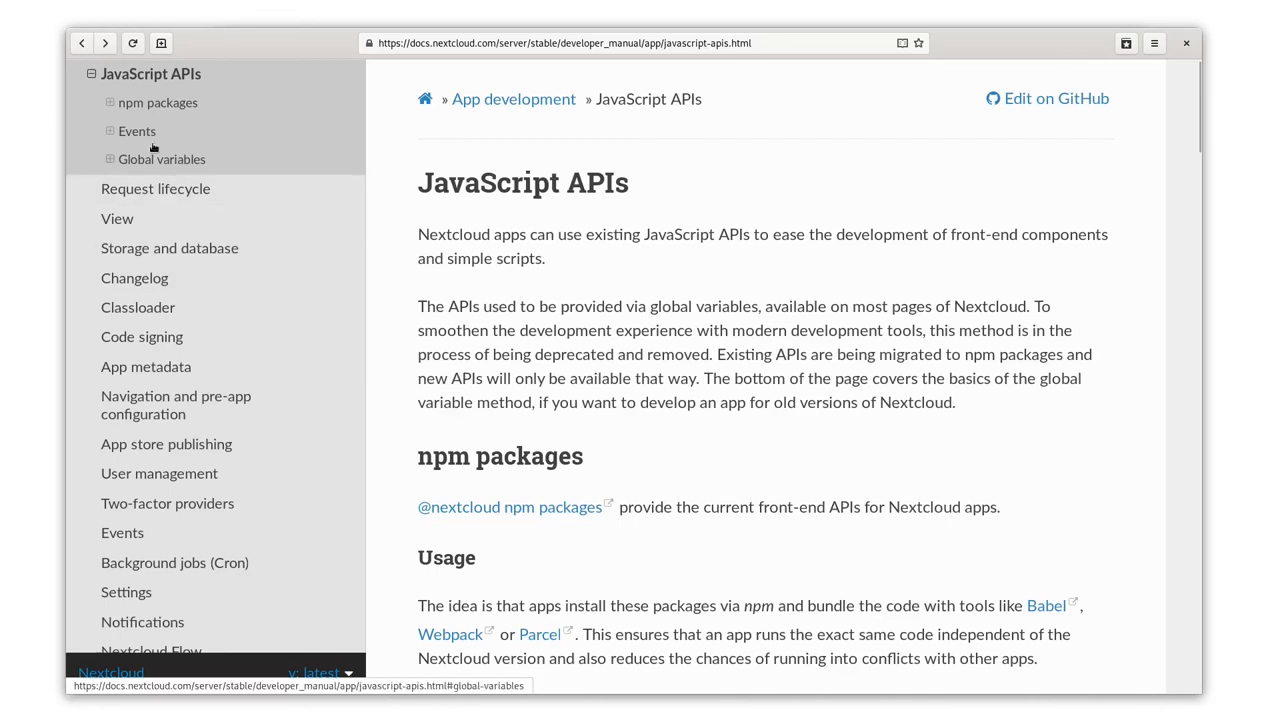
pyautogui.click(130, 103)
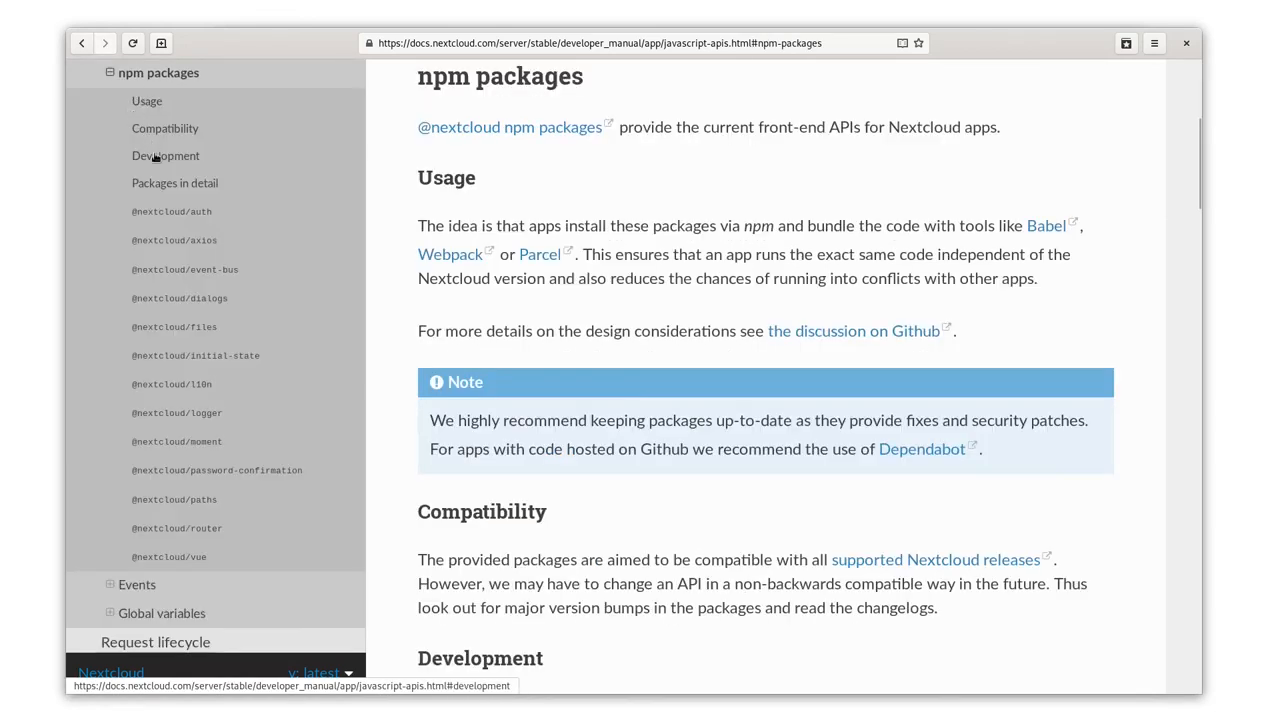
pyautogui.click(193, 500)
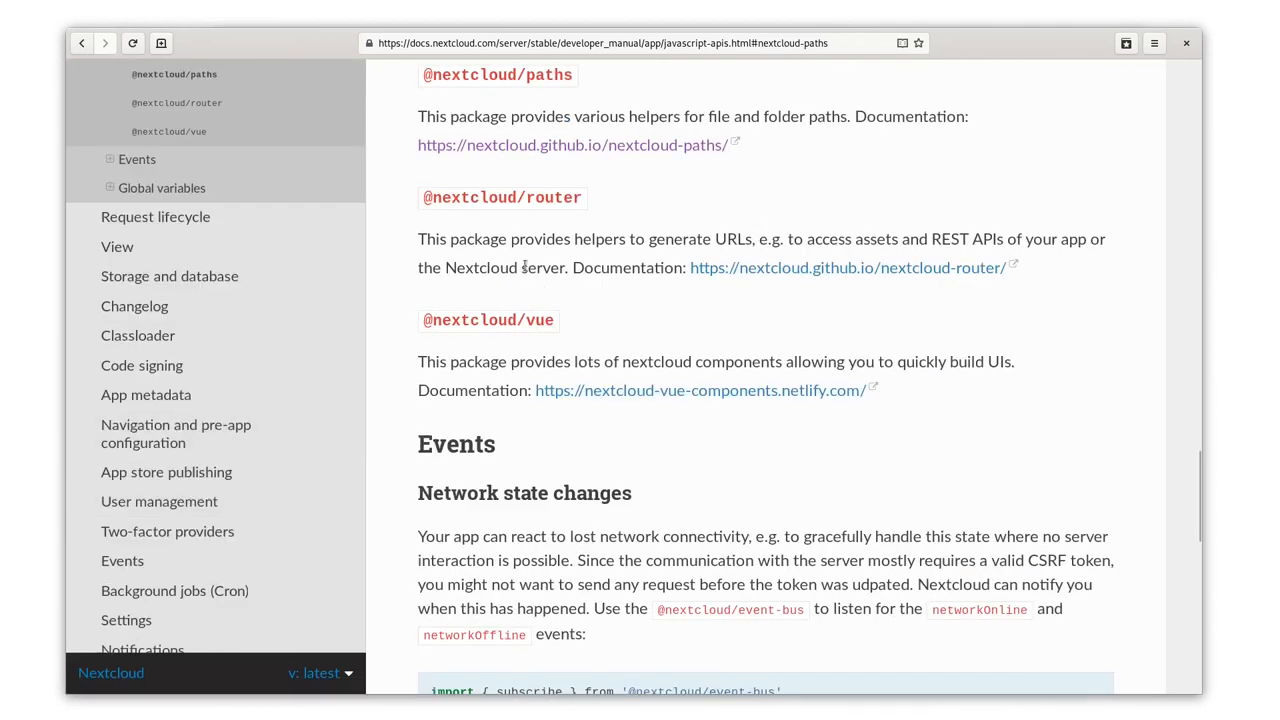
pyautogui.click(594, 146)
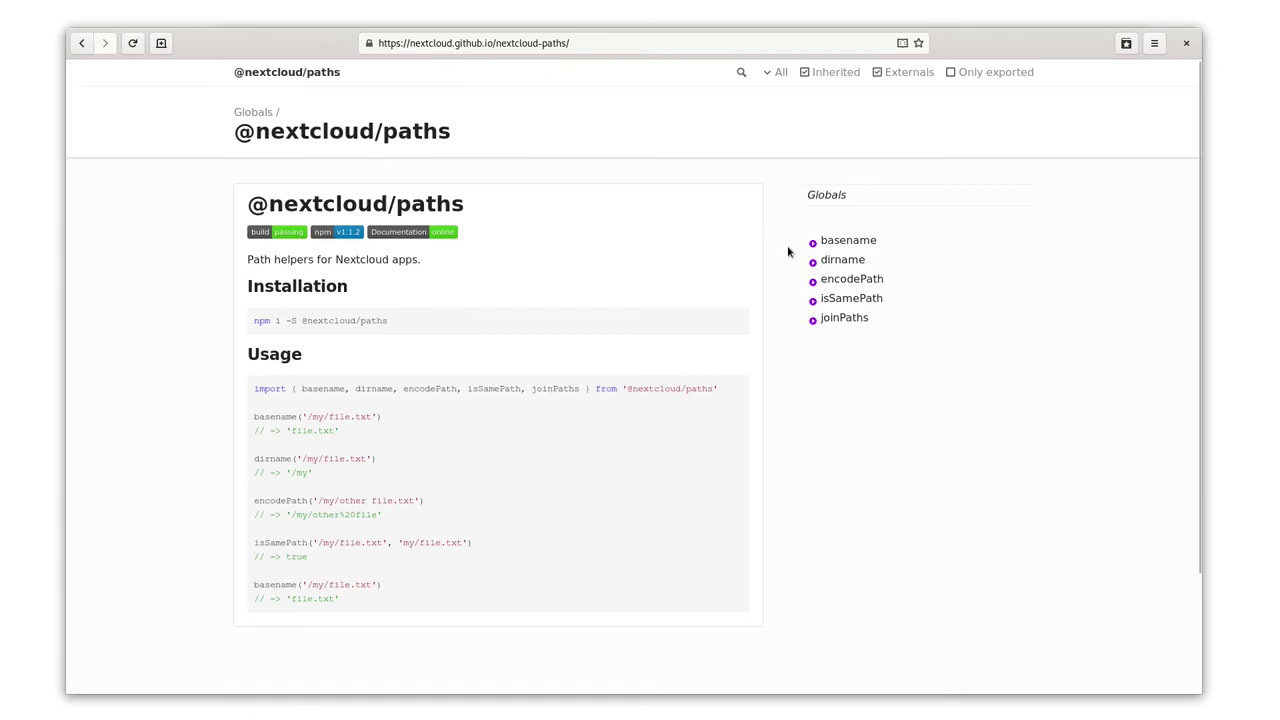
# Jump to the isSamePath function details from the Globals list.
pyautogui.click(836, 298)
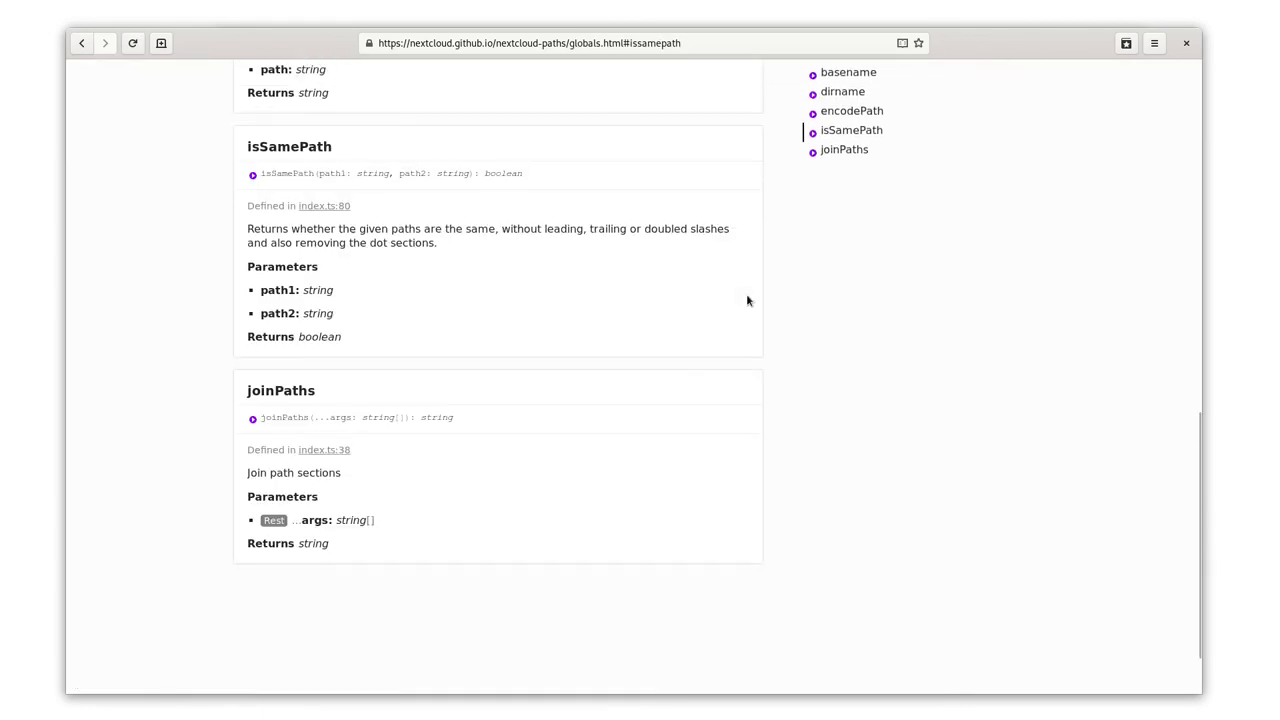